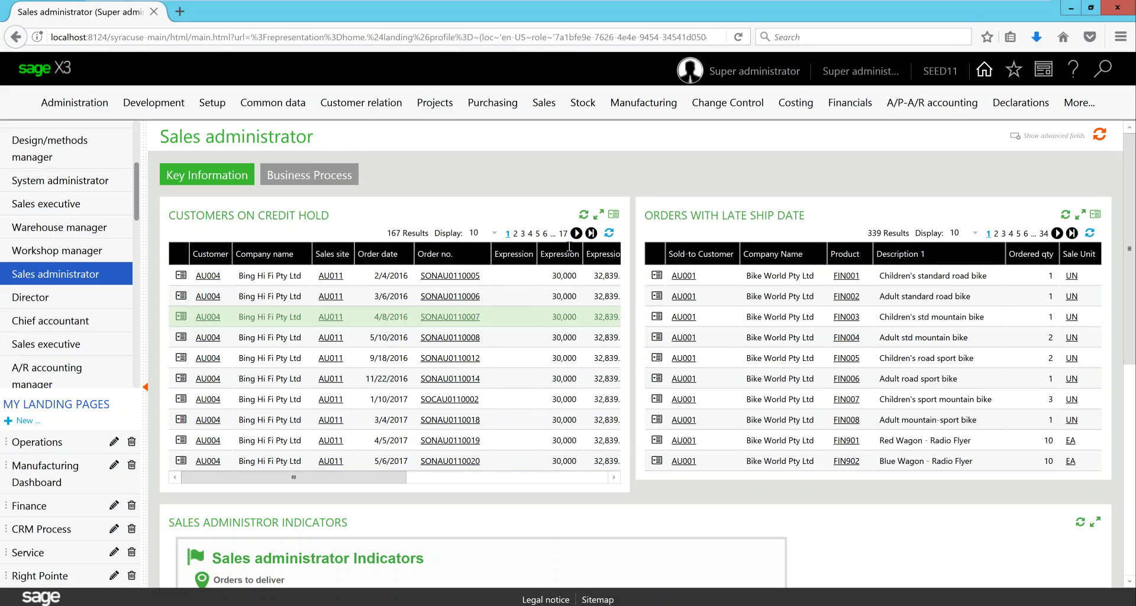
Open Stock change transactions under Stock internal transactions and choose the CHG transaction type
{"action": "left_click", "coordinate": [577, 103]}
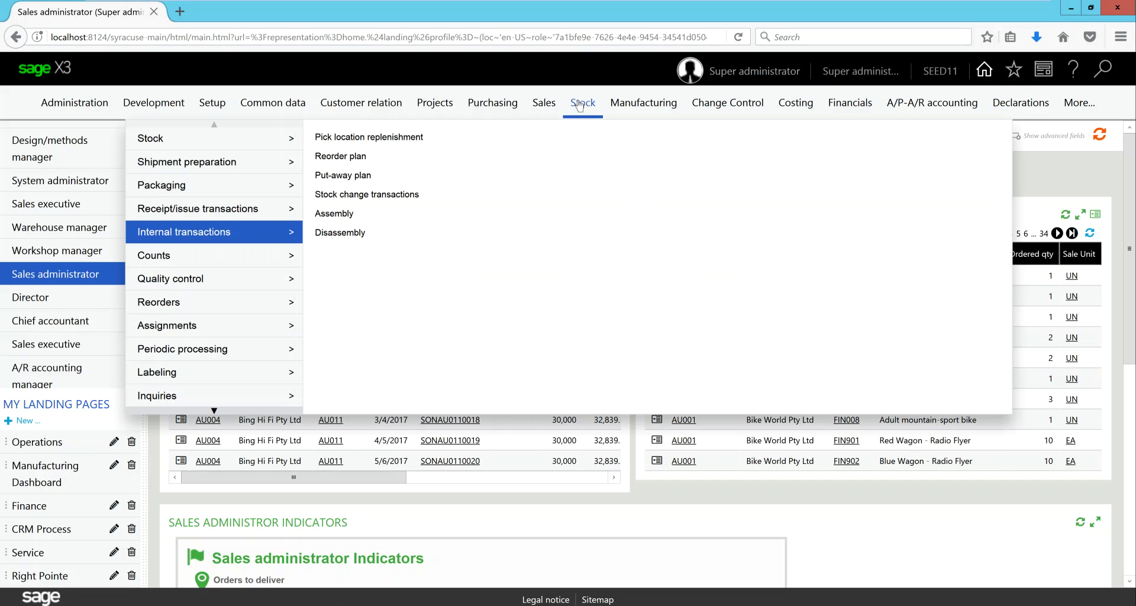
{"action": "left_click", "coordinate": [382, 195]}
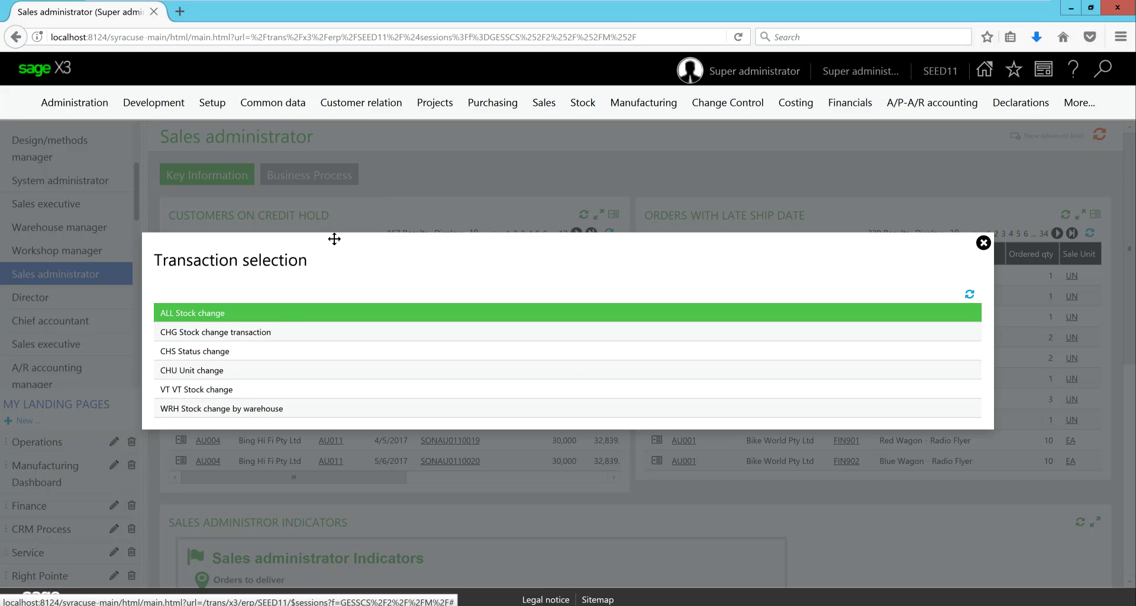
{"action": "left_click", "coordinate": [230, 334]}
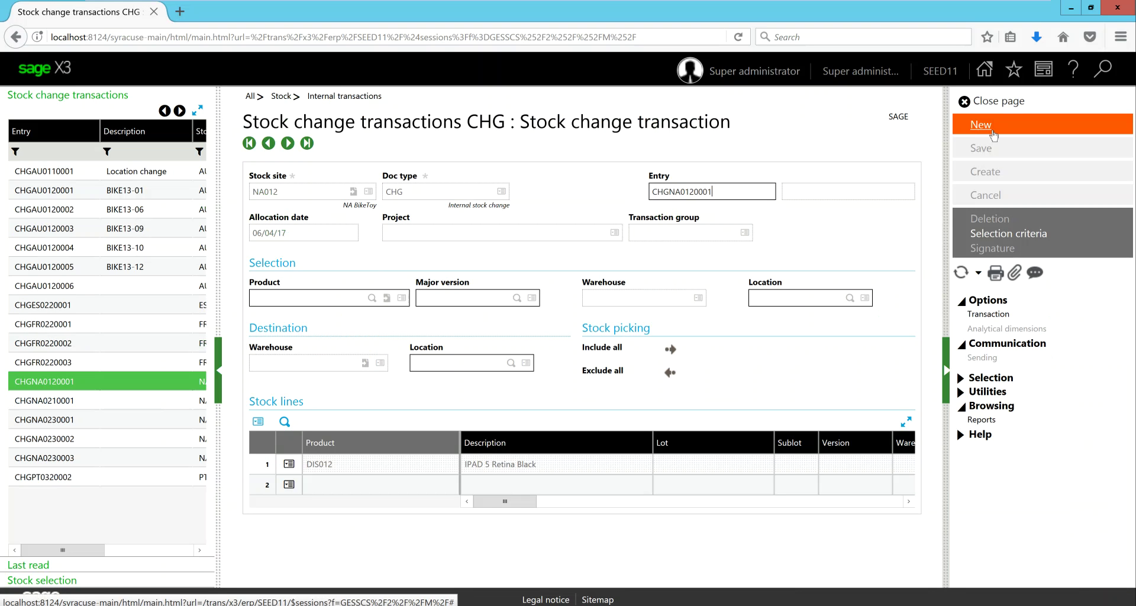
Create a new CHG stock change for stock site NA012, advancing to the 06/04/17 allocation date
{"action": "left_click", "coordinate": [993, 135]}
{"action": "type", "text": "na012"}
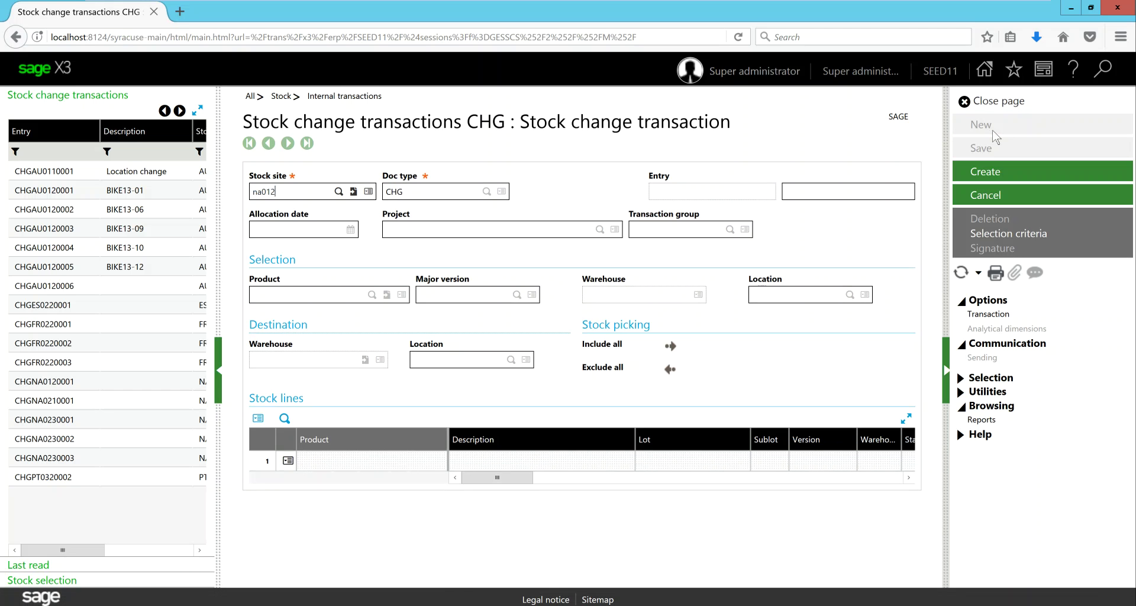
{"action": "key", "text": "Tab"}
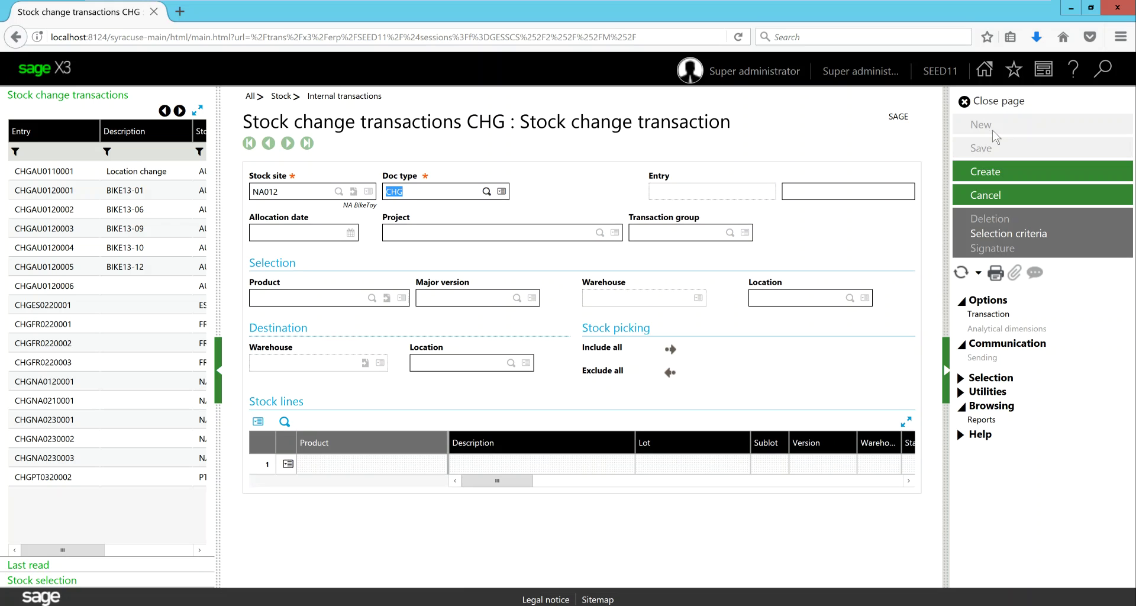
{"action": "key", "text": "Tab"}
{"action": "key", "text": "Tab"}
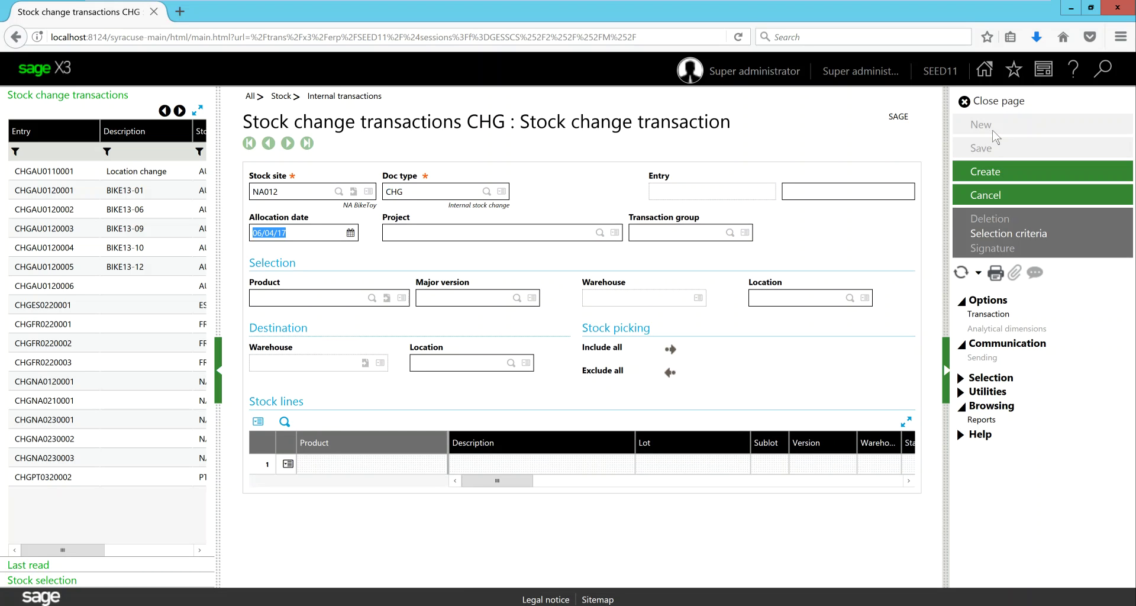
{"action": "key", "text": "Tab"}
{"action": "key", "text": "Tab"}
{"action": "key", "text": "Tab"}
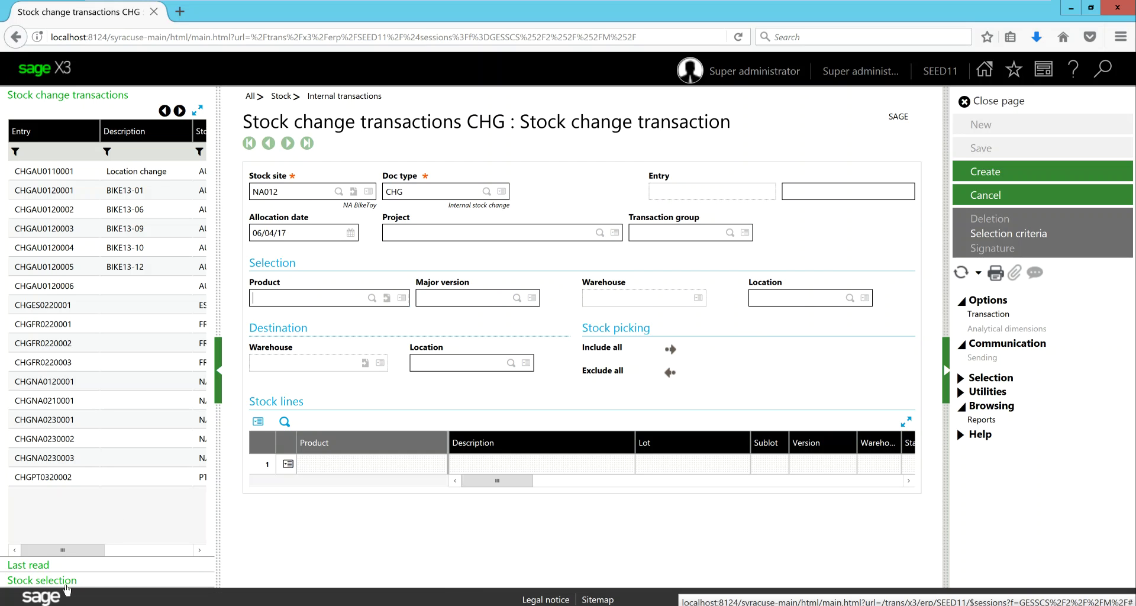
In Stock selection, set selection location REC01 and destination location QUA01
{"action": "left_click", "coordinate": [67, 583]}
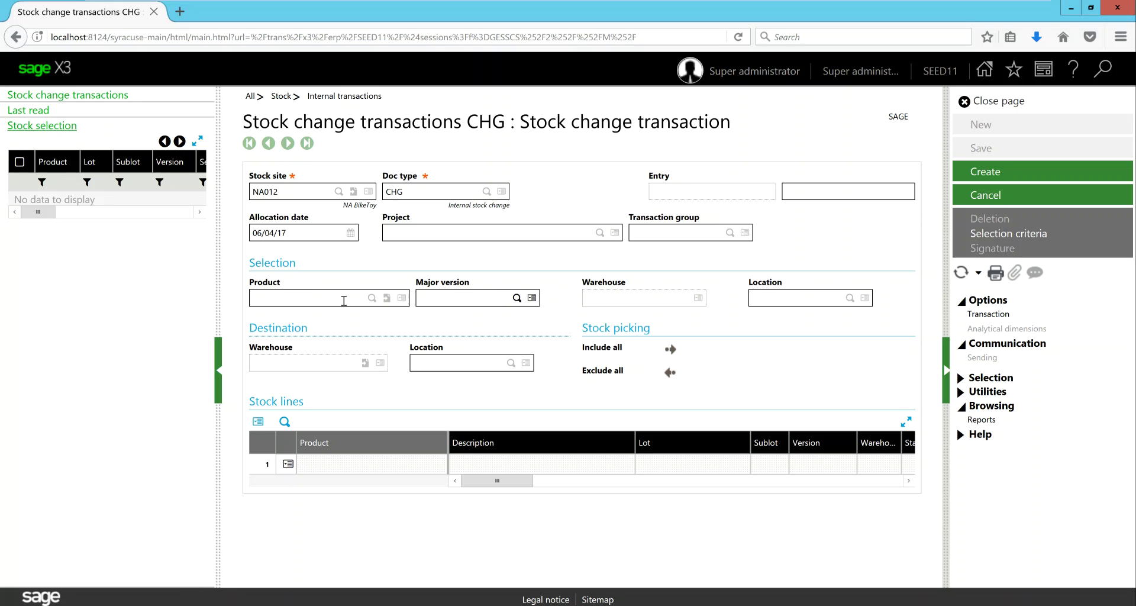
{"action": "left_click", "coordinate": [762, 297]}
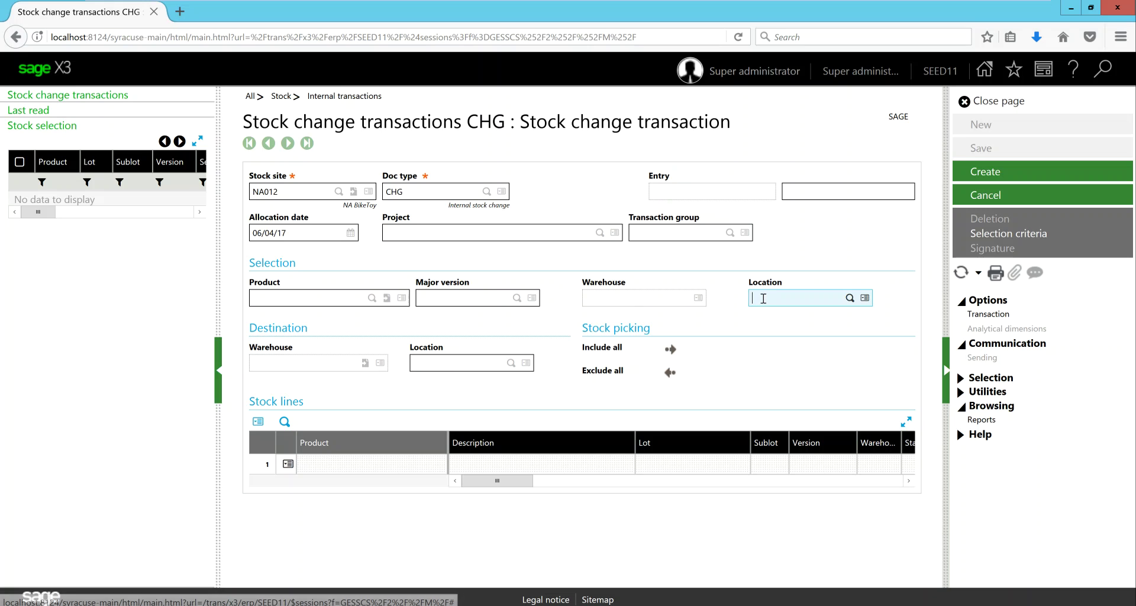
{"action": "type", "text": "re"}
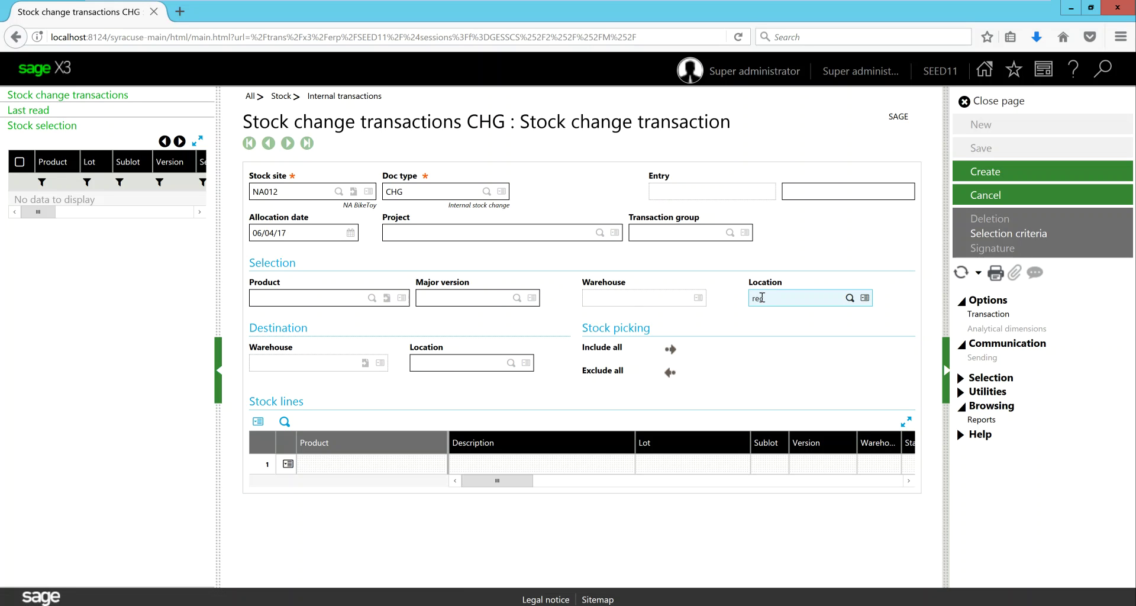
{"action": "type", "text": "c01"}
{"action": "key", "text": "Tab"}
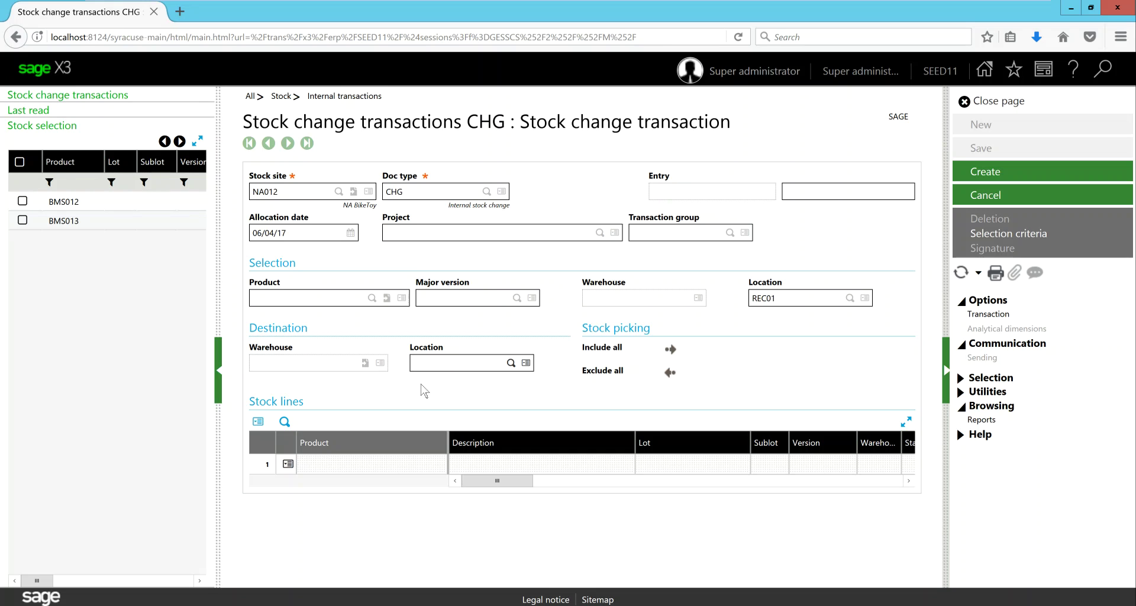
{"action": "type", "text": "QUA01"}
{"action": "key", "text": "Tab"}
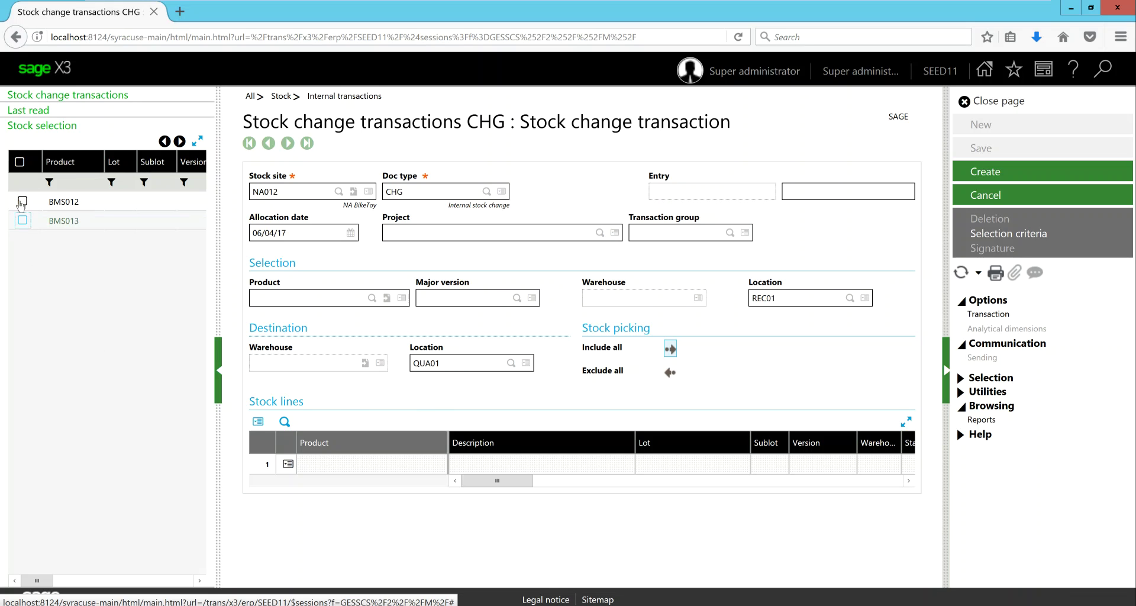
Fill the stock lines with BMS012 and BMS013 and save the transaction as CHGNA0120002
{"action": "left_click", "coordinate": [22, 202]}
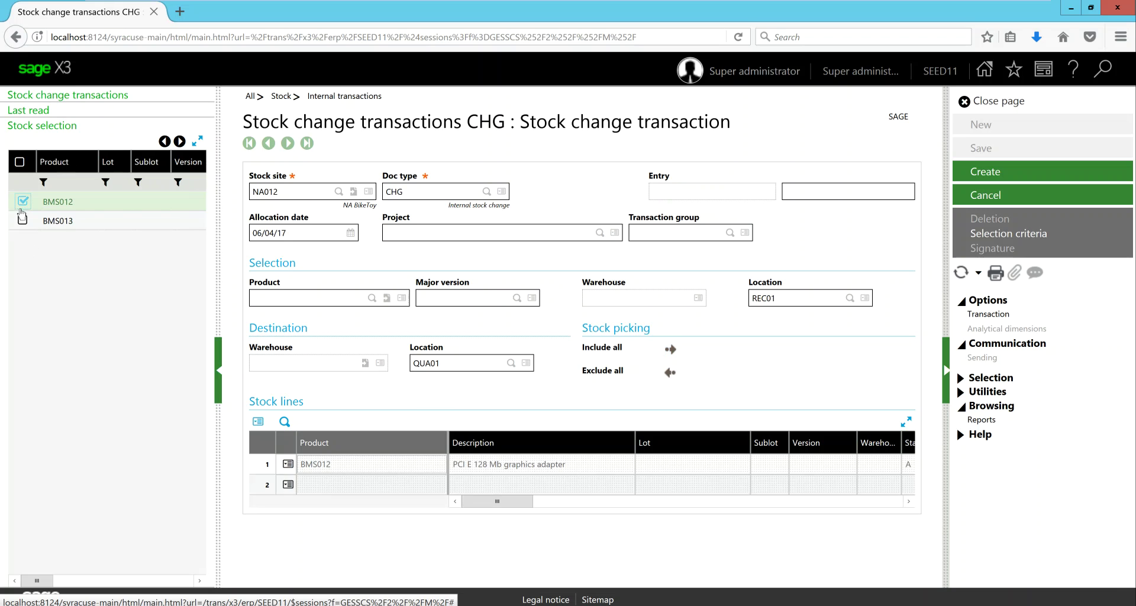
{"action": "left_click", "coordinate": [23, 220]}
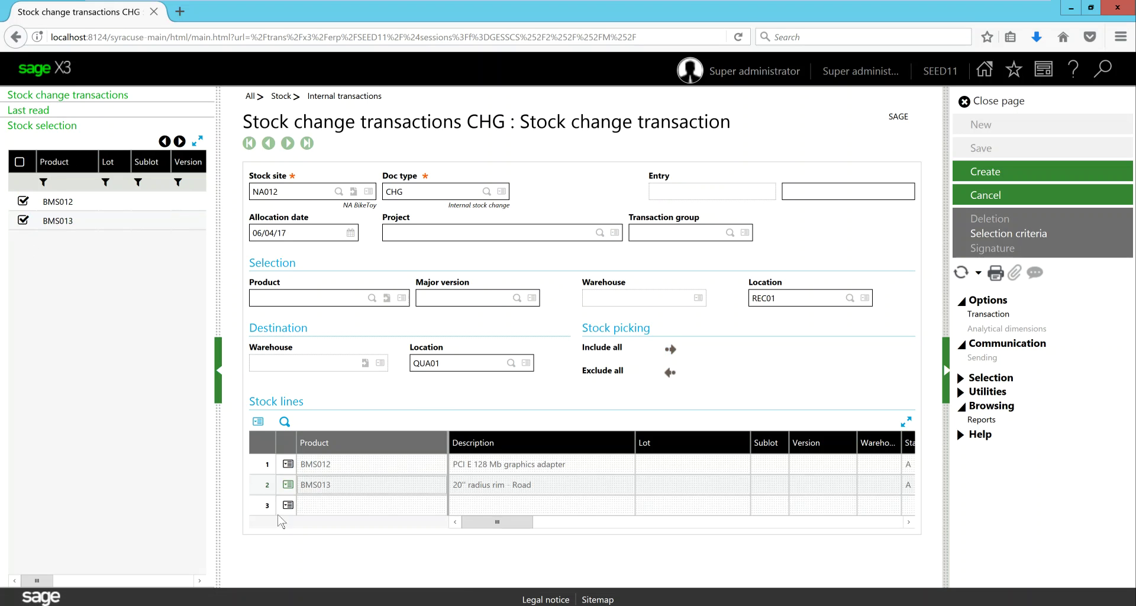
{"action": "left_click", "coordinate": [23, 220]}
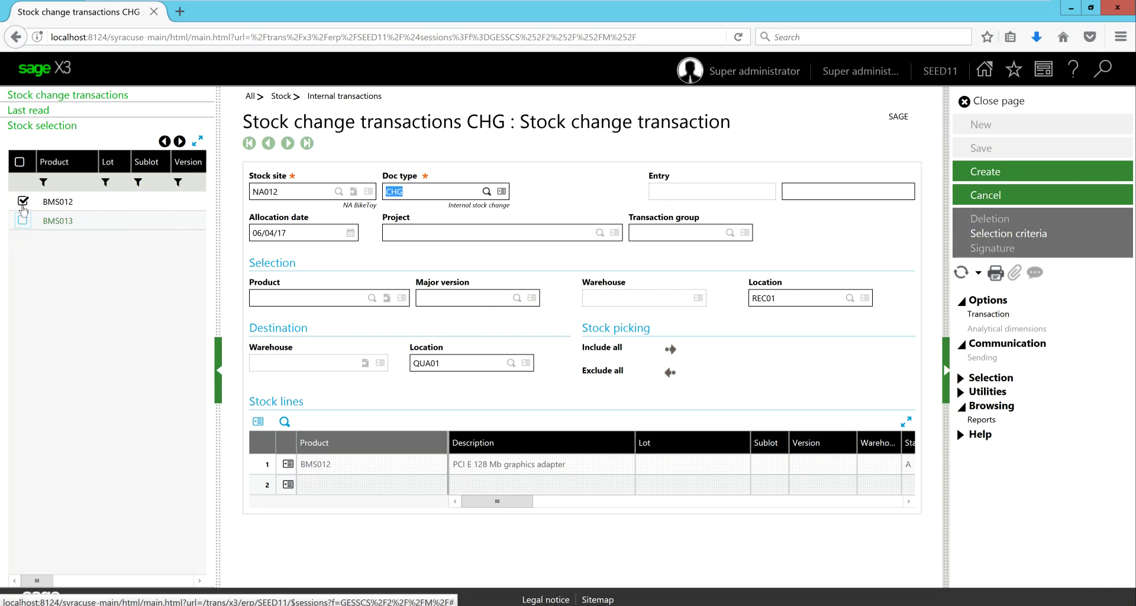
{"action": "left_click", "coordinate": [22, 202]}
{"action": "left_click", "coordinate": [19, 164]}
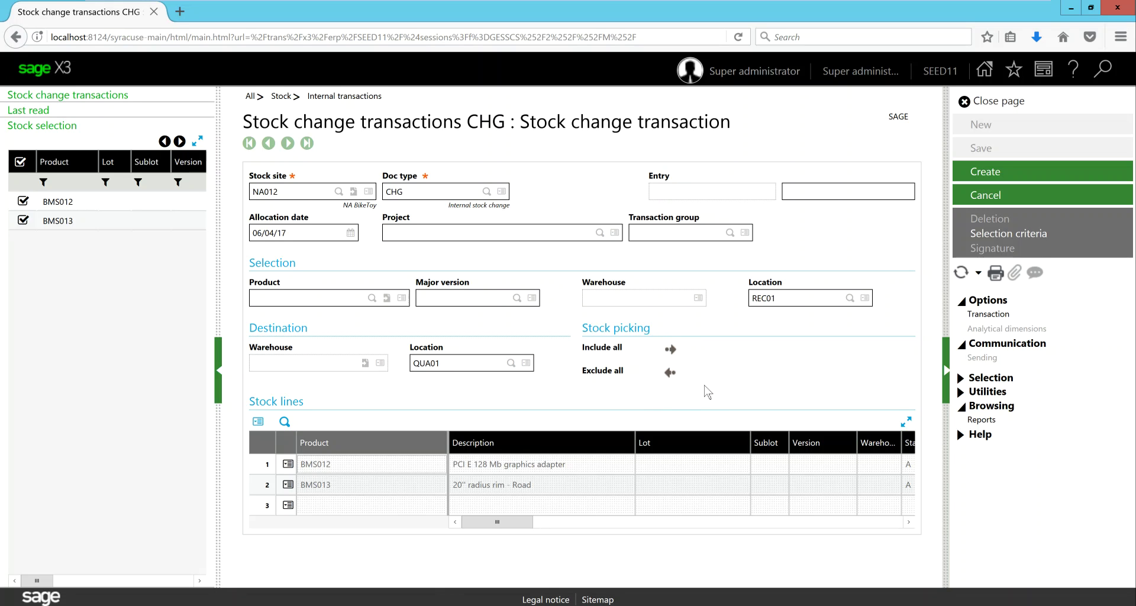
{"action": "left_click", "coordinate": [670, 372]}
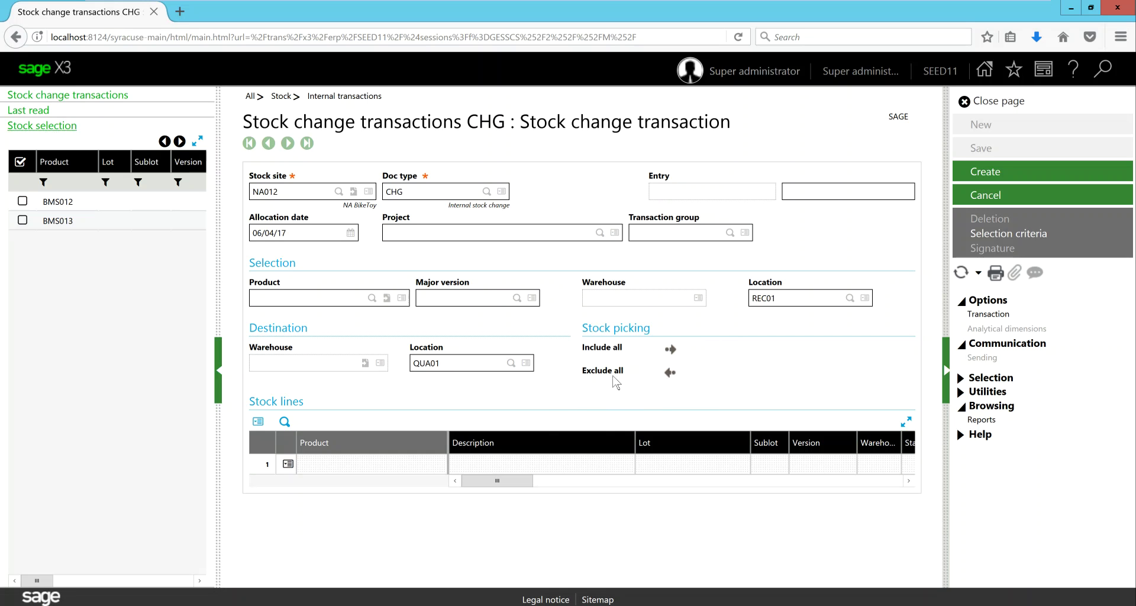
{"action": "left_click", "coordinate": [670, 350]}
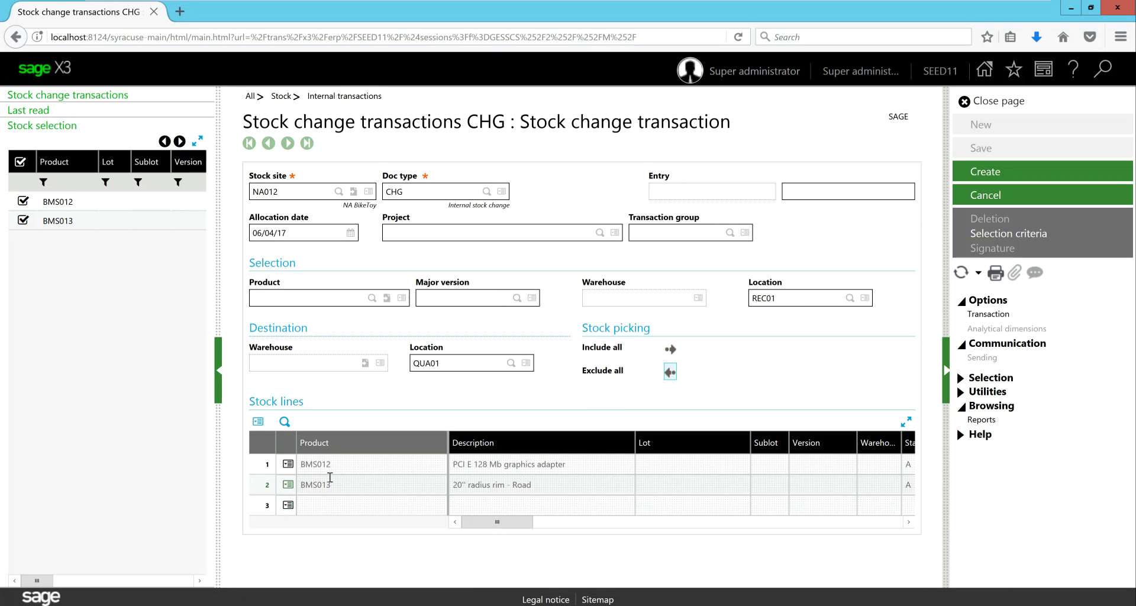
{"action": "left_click", "coordinate": [333, 502]}
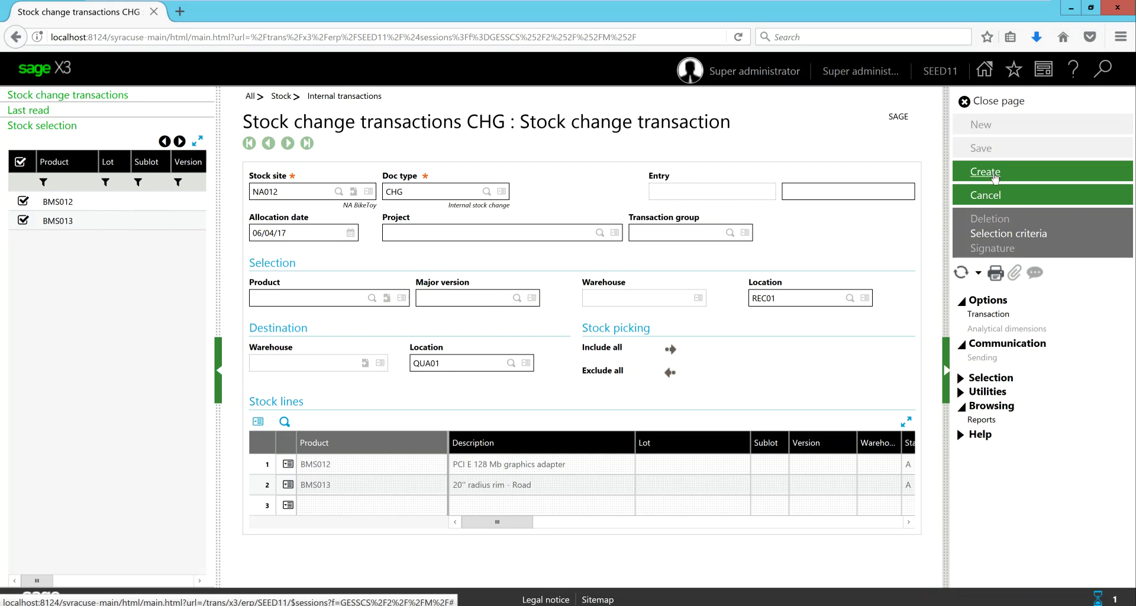
{"action": "left_click", "coordinate": [995, 176]}
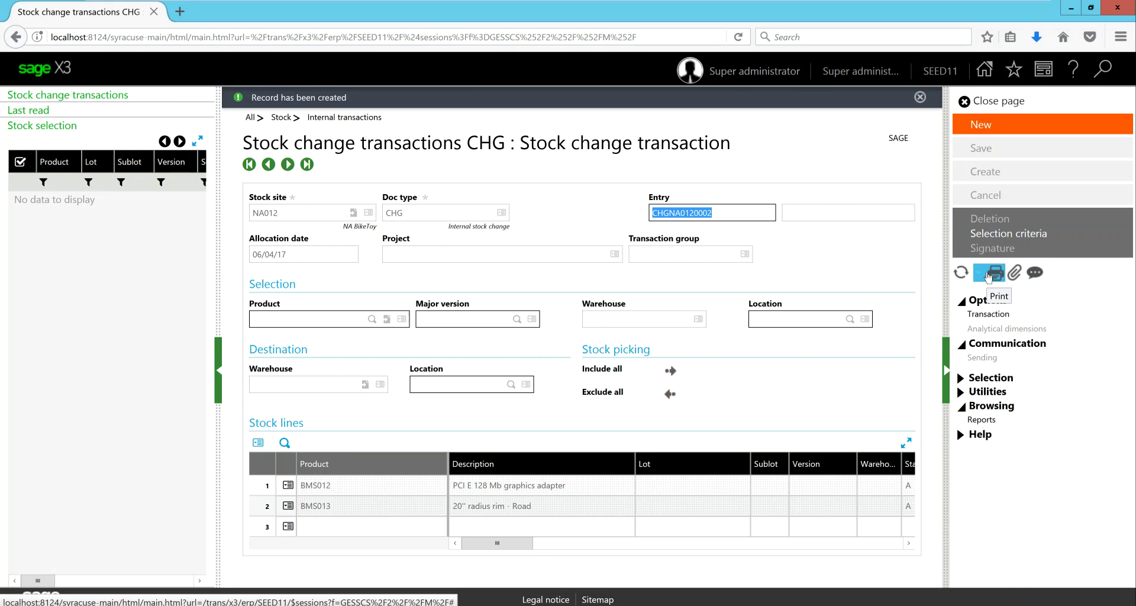
Print the record's BONTRF stock change slip and open the PDF in Acrobat Reader DC
{"action": "left_click", "coordinate": [988, 276]}
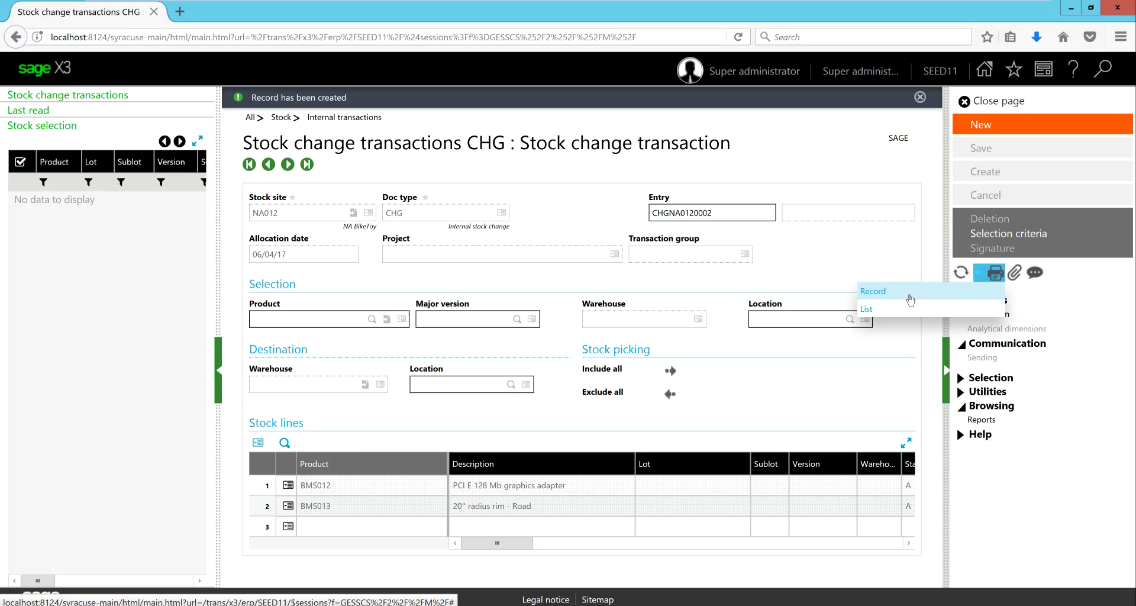
{"action": "left_click", "coordinate": [910, 301]}
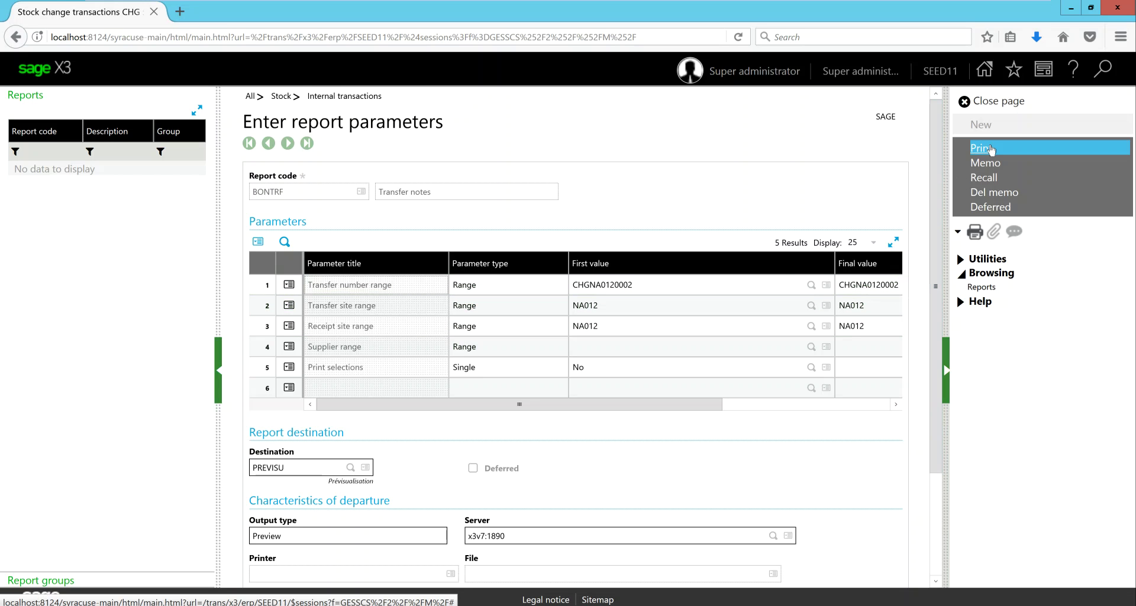
{"action": "left_click", "coordinate": [992, 149]}
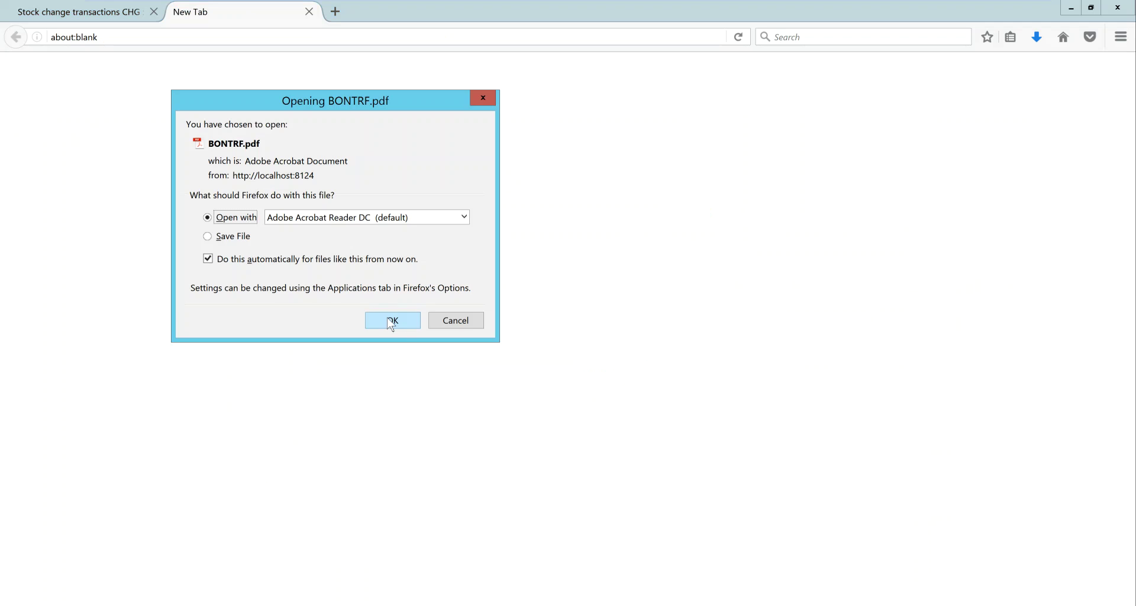
{"action": "left_click", "coordinate": [390, 322]}
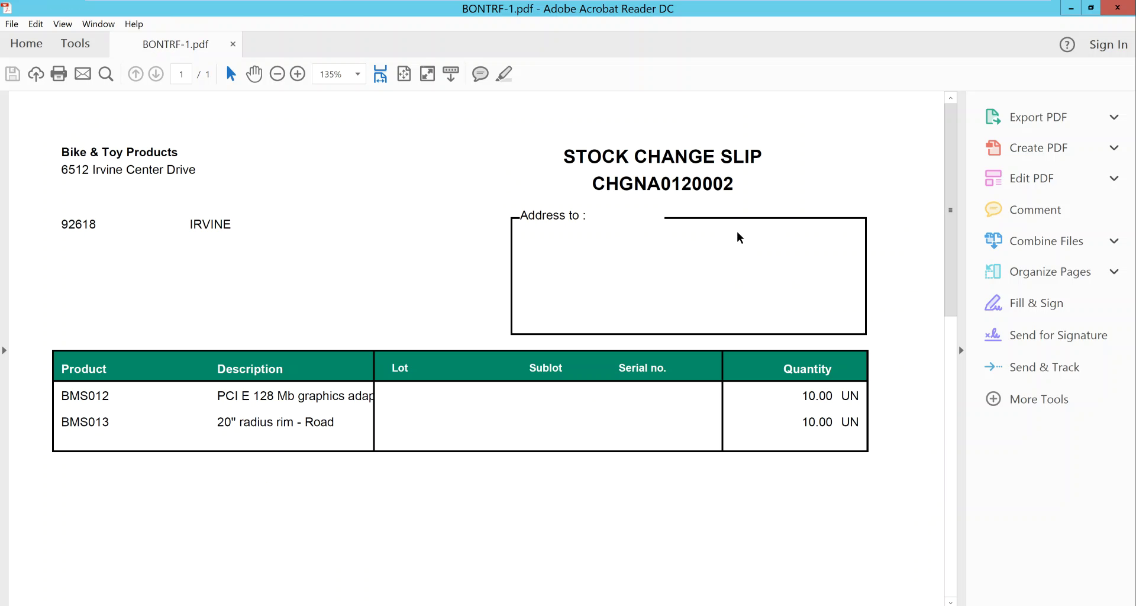